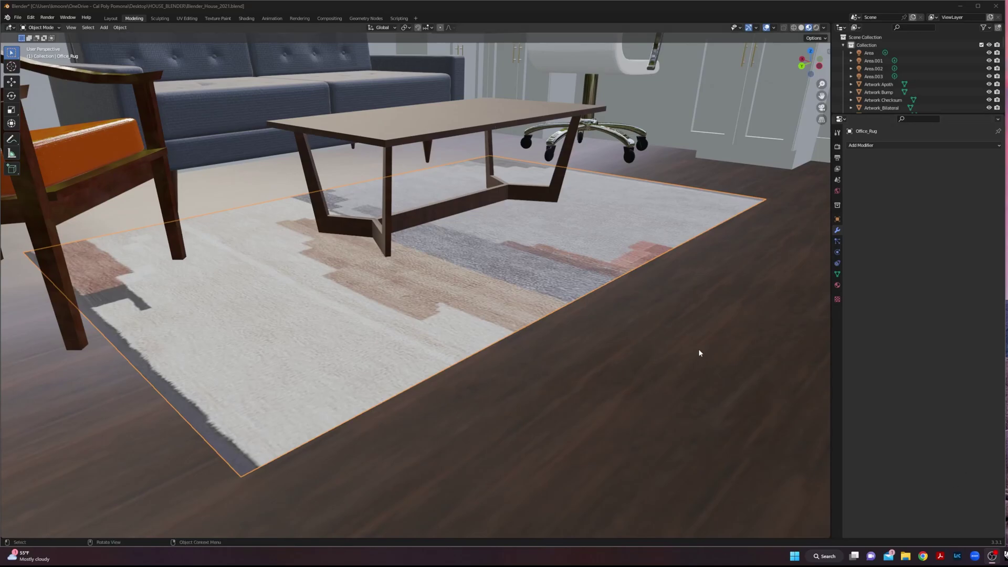
Orbit down to floor level to view the rug, table and nearby furniture.
middle_click_drag(733, 329, 545, 346)
middle_click_drag(465, 351, 163, 295)
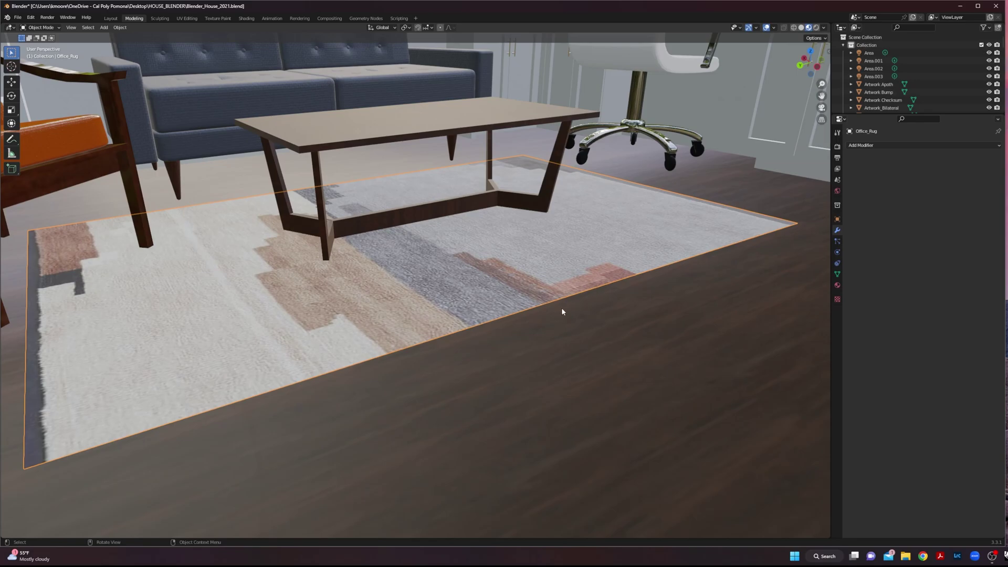
middle_click_drag(561, 311, 614, 299)
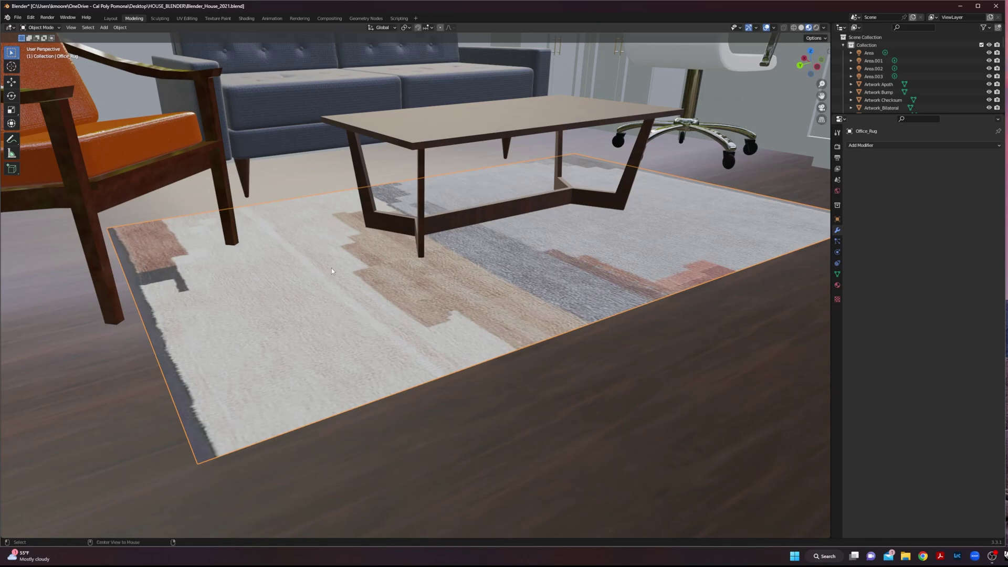
key("super+i")
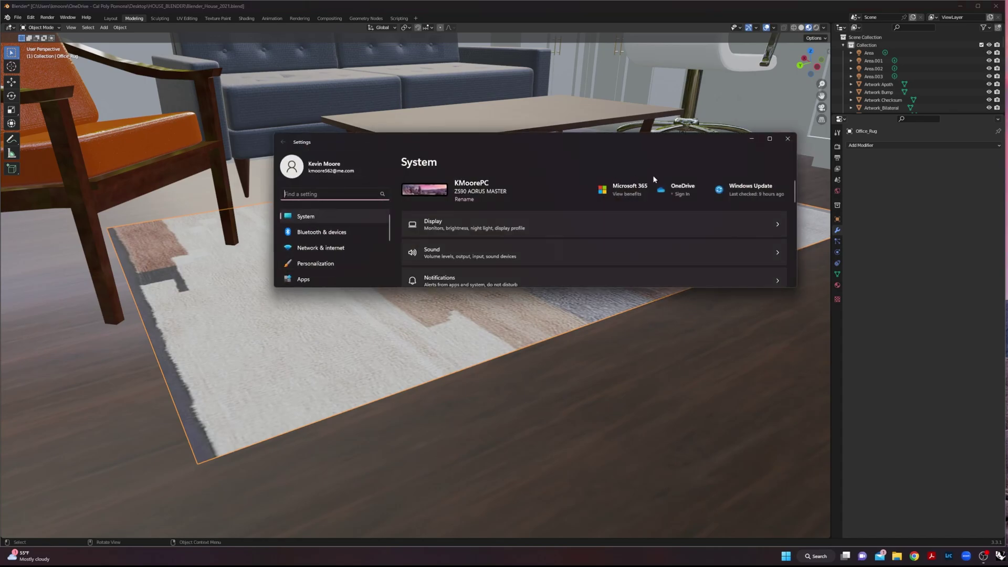
left_click(788, 139)
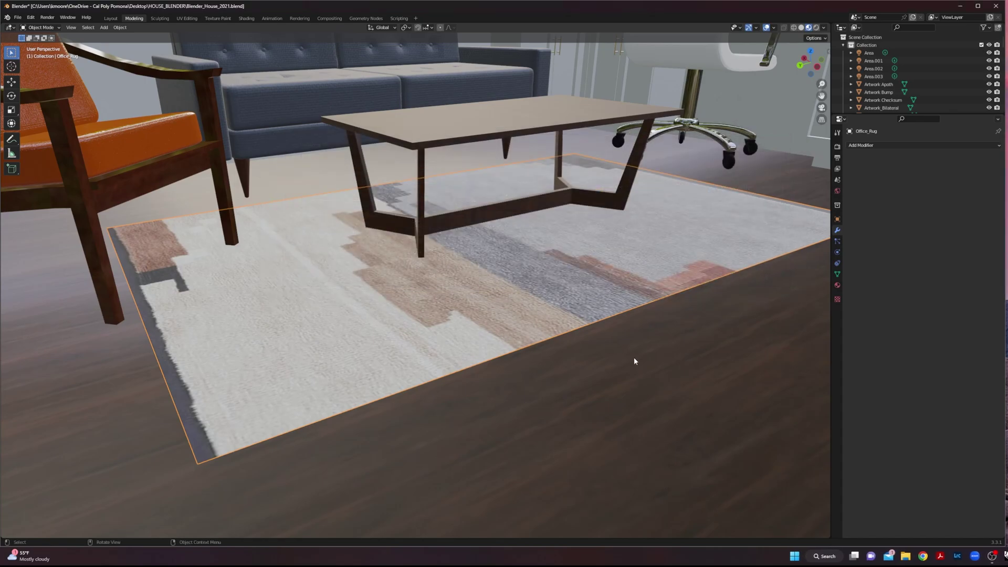
Invert the selection and hide everything but the rug, then orbit and zoom around it.
key("ctrl+i")
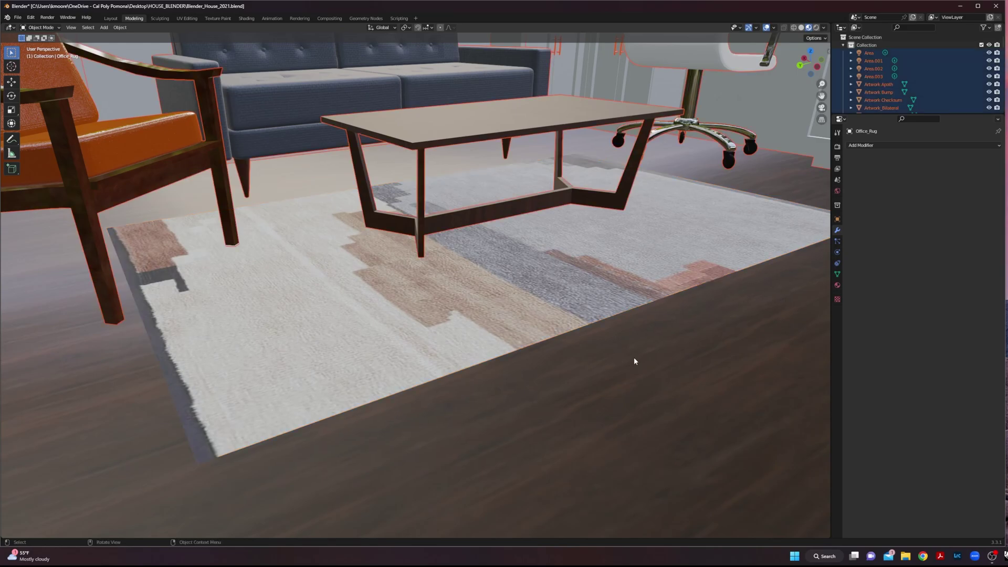
key("h")
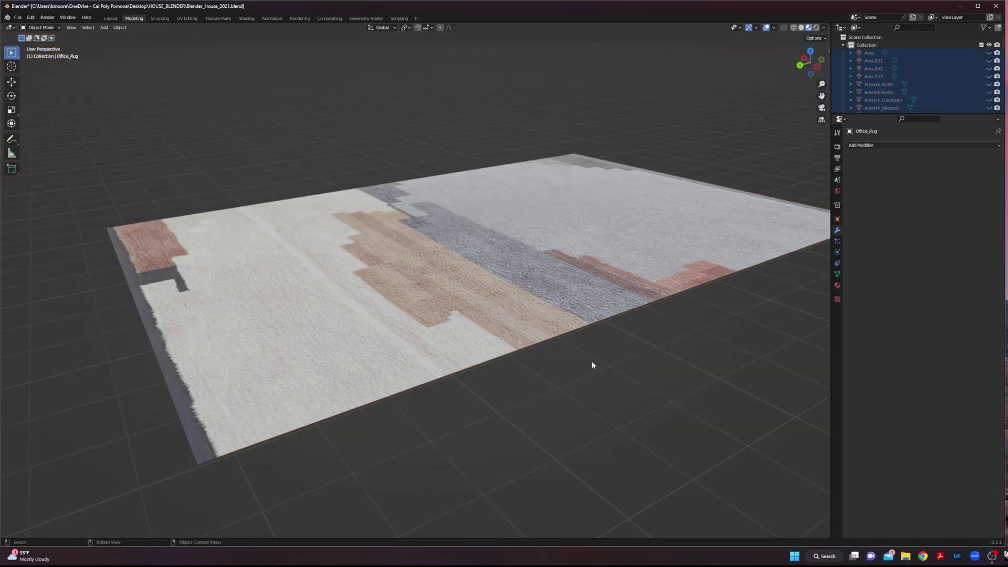
middle_click_drag(666, 336, 517, 321)
scroll(404, 287, "up", 4)
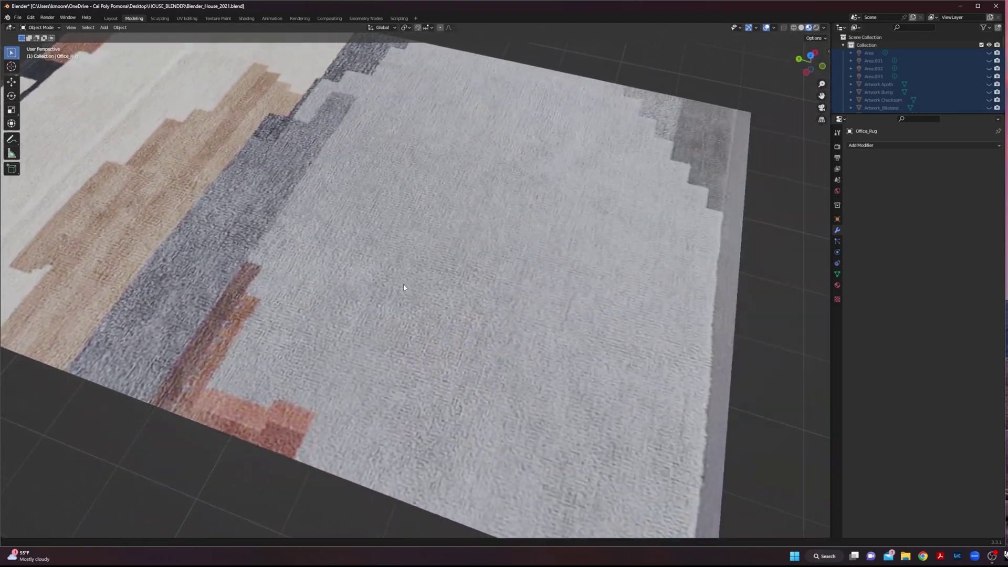
scroll(403, 287, "down", 3)
middle_click_drag(403, 287, 434, 307)
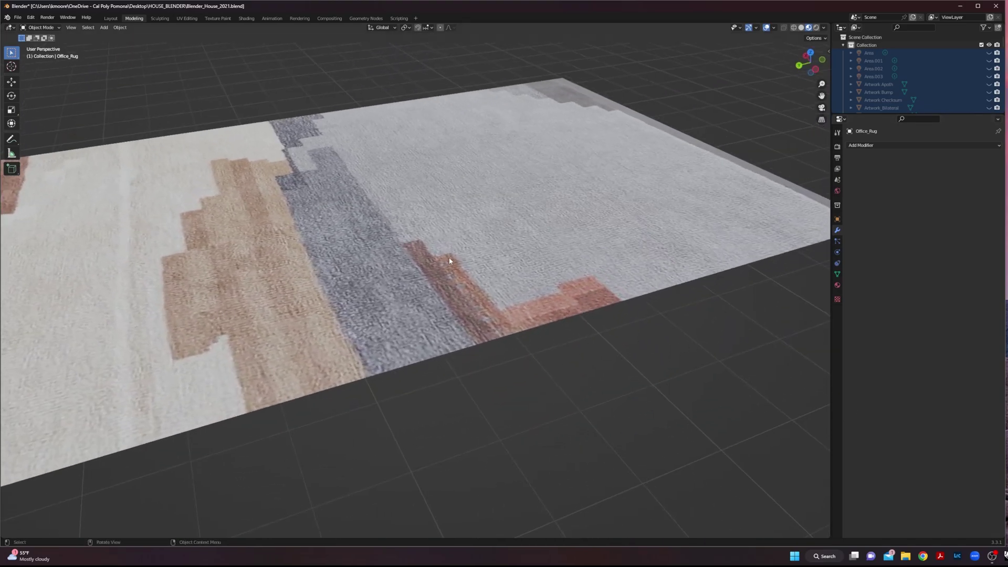
middle_click_drag(492, 260, 546, 267)
scroll(522, 292, "down", 4)
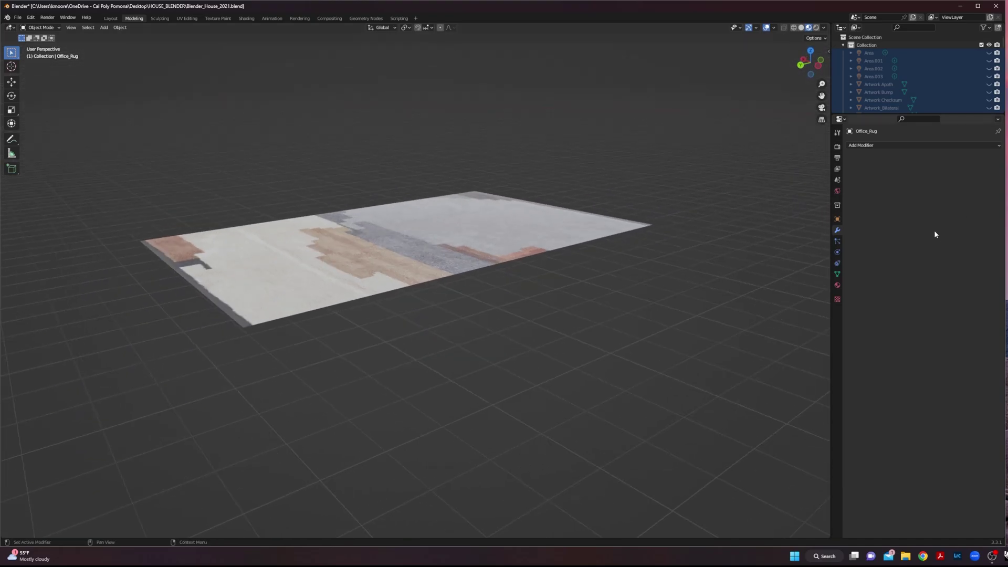
Add a Physics > Particle System modifier to Office_Rug.
left_click(895, 147)
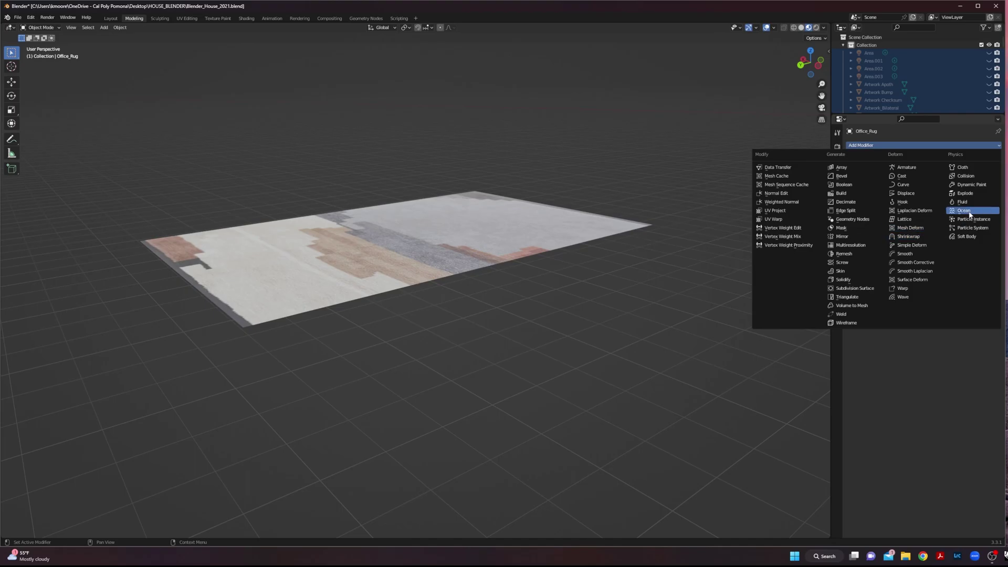
left_click(964, 228)
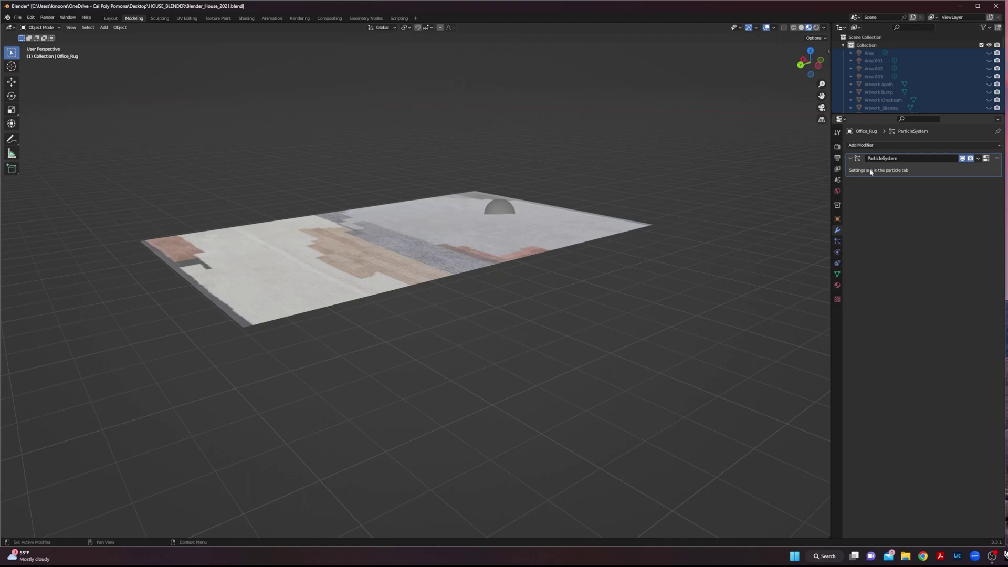
Switch the rug's particle type to Hair and rename the settings to 'Rug'.
left_click(837, 242)
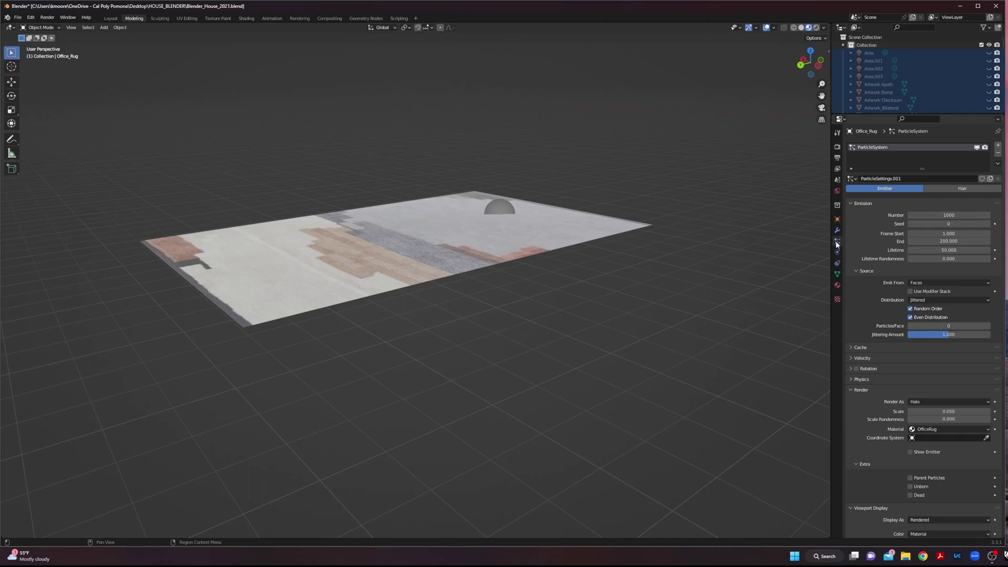
left_click(960, 189)
double_click(941, 179)
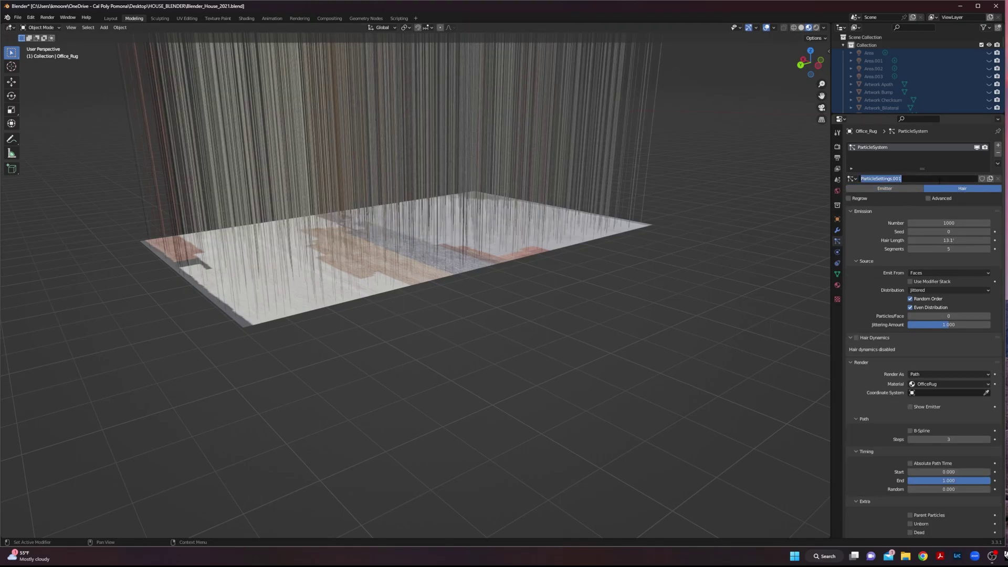
type("Rug")
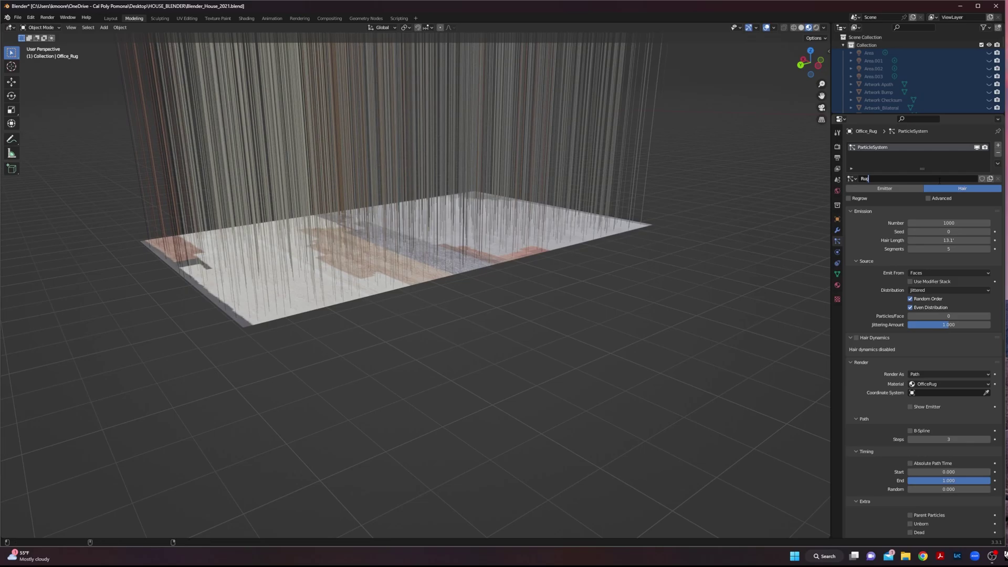
key("Return")
Enable the Advanced hair particle options.
scroll(542, 193, "down", 10)
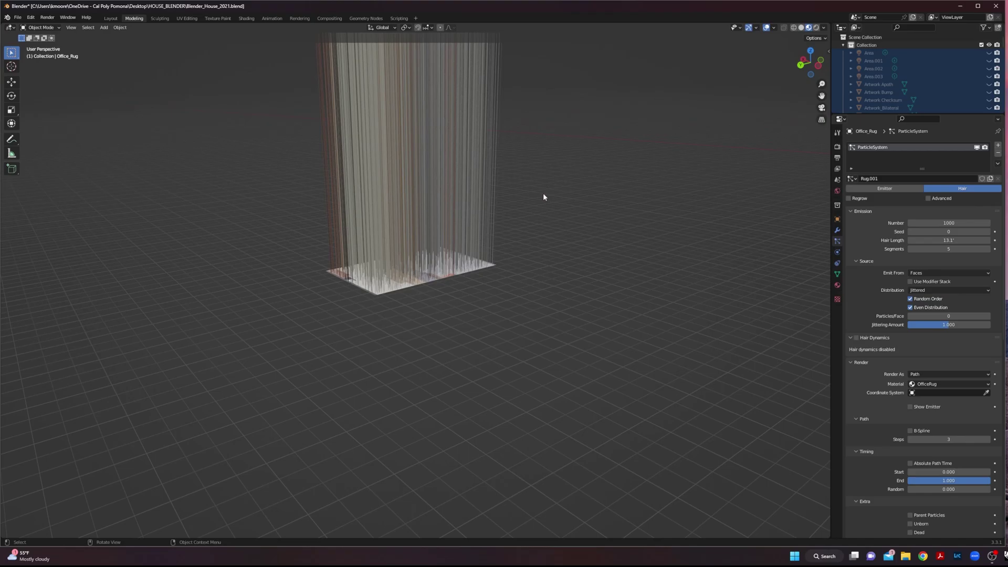
scroll(367, 185, "up", 3)
middle_click_drag(676, 120, 670, 194, "shift")
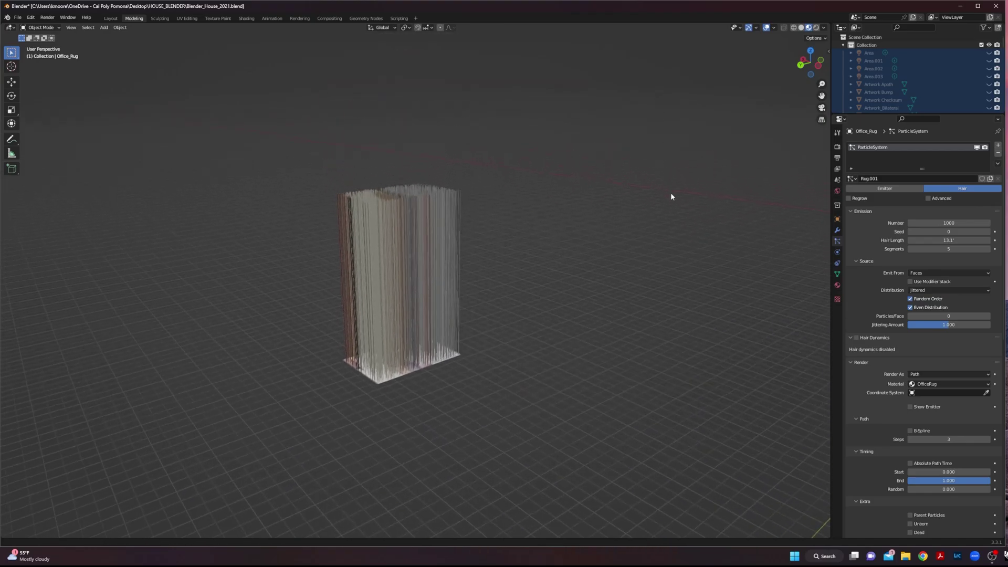
scroll(387, 259, "up", 2)
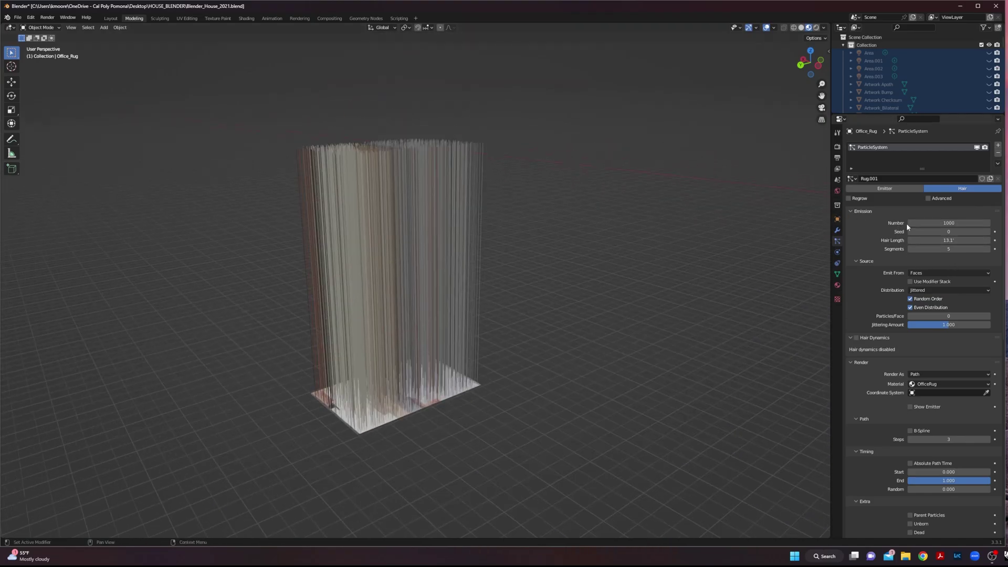
left_click(927, 198)
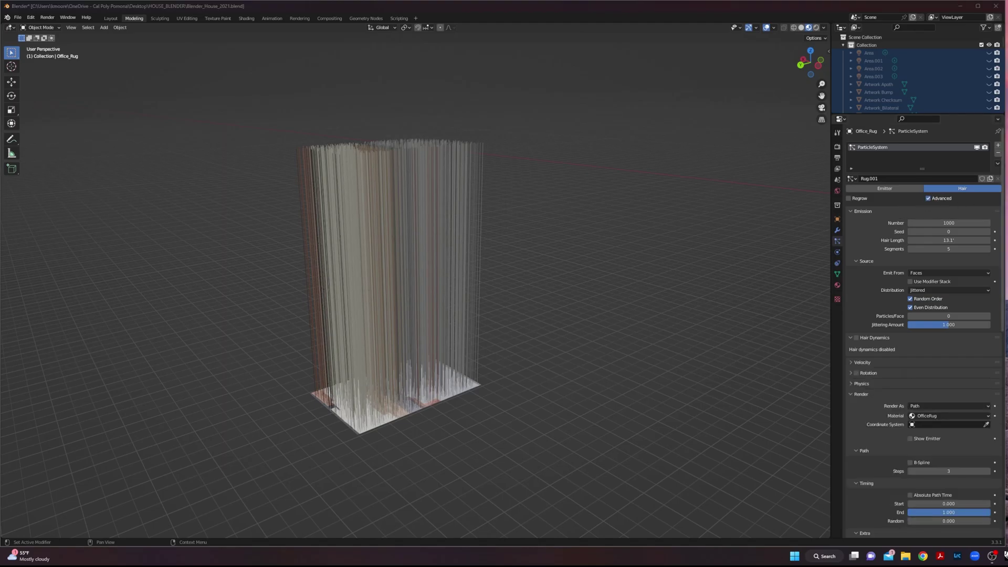
Set hair Number to 300000, Seed to 1 and Hair Length to .02.
left_click(966, 223)
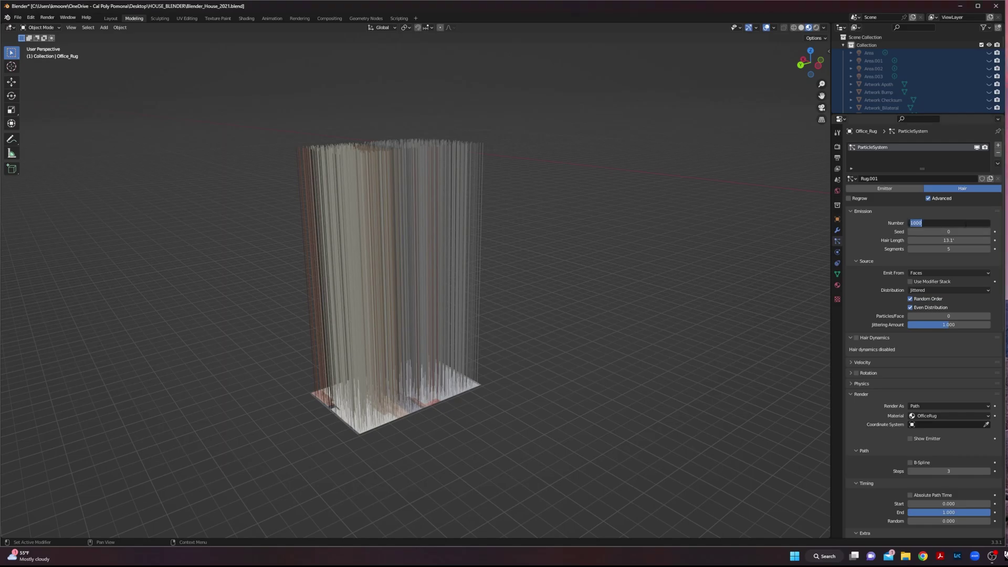
type("300000")
key("Tab")
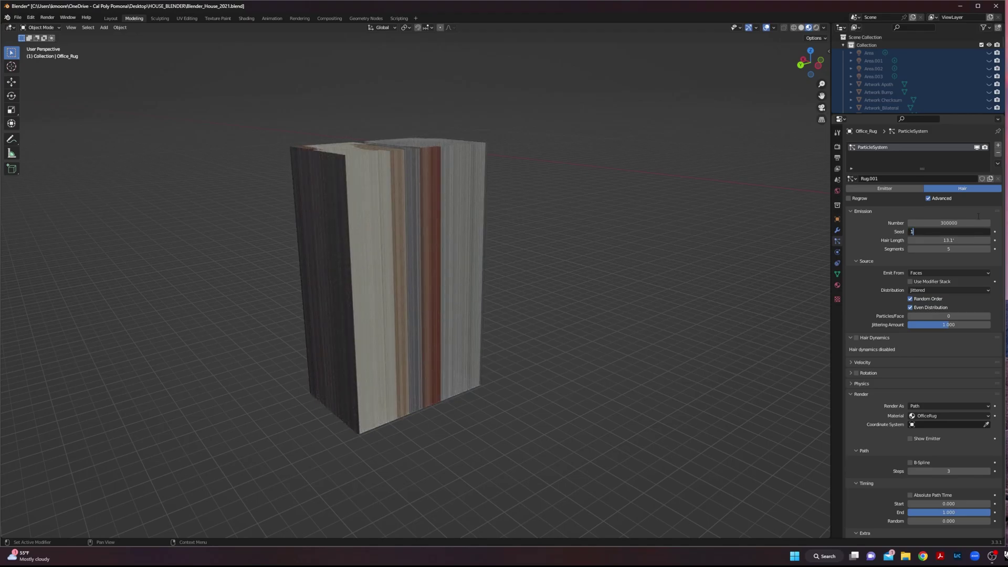
type("1")
key("Tab")
type(".02")
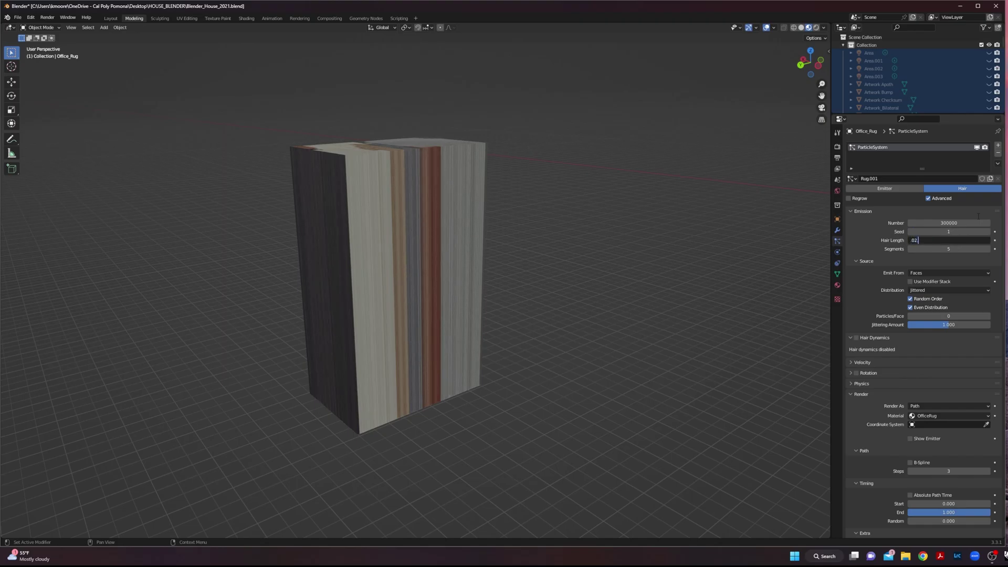
key("Return")
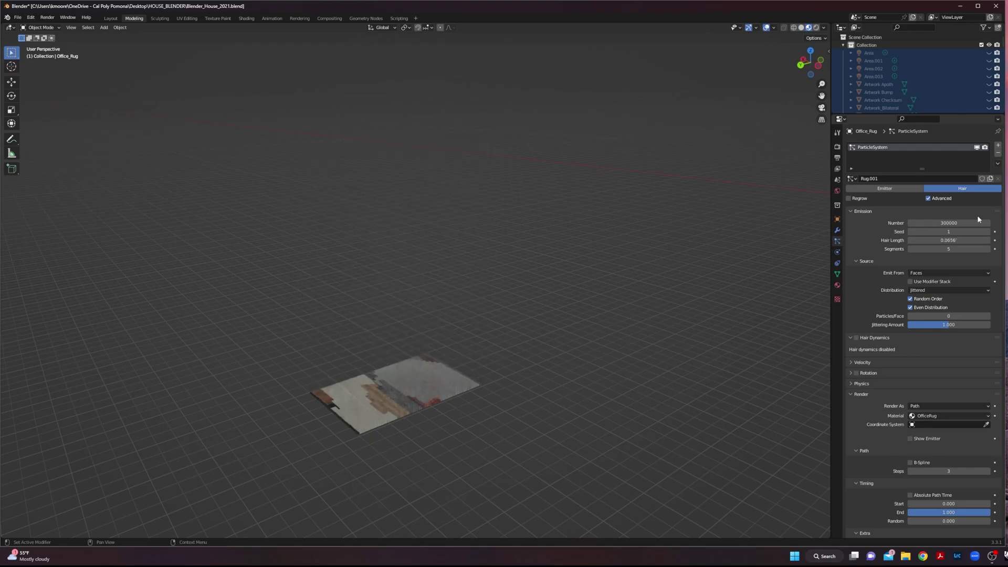
Select the rug and frame it in the viewport.
scroll(699, 540, "up", 3)
middle_click_drag(700, 540, 314, 399)
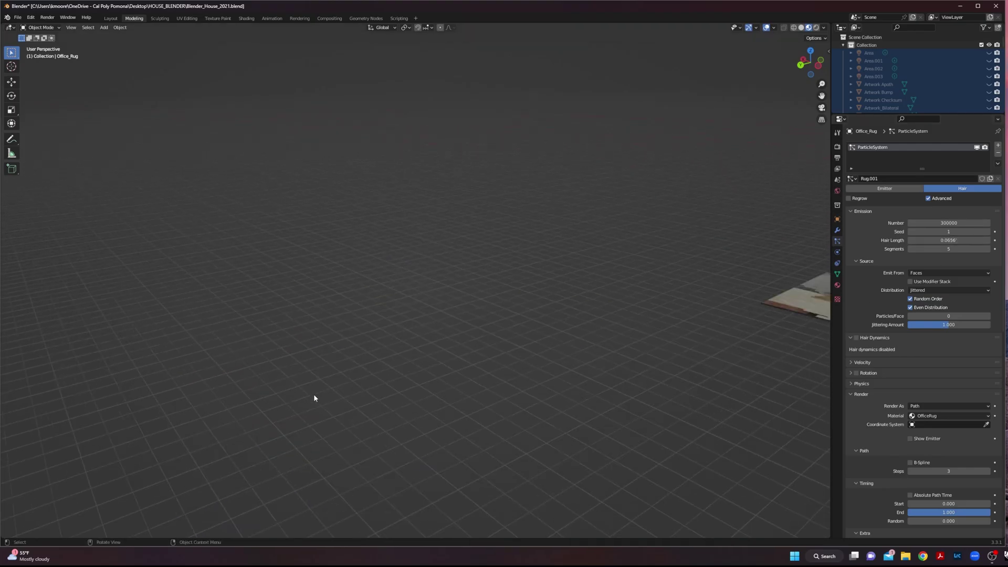
left_click(775, 305)
key("KP_Decimal")
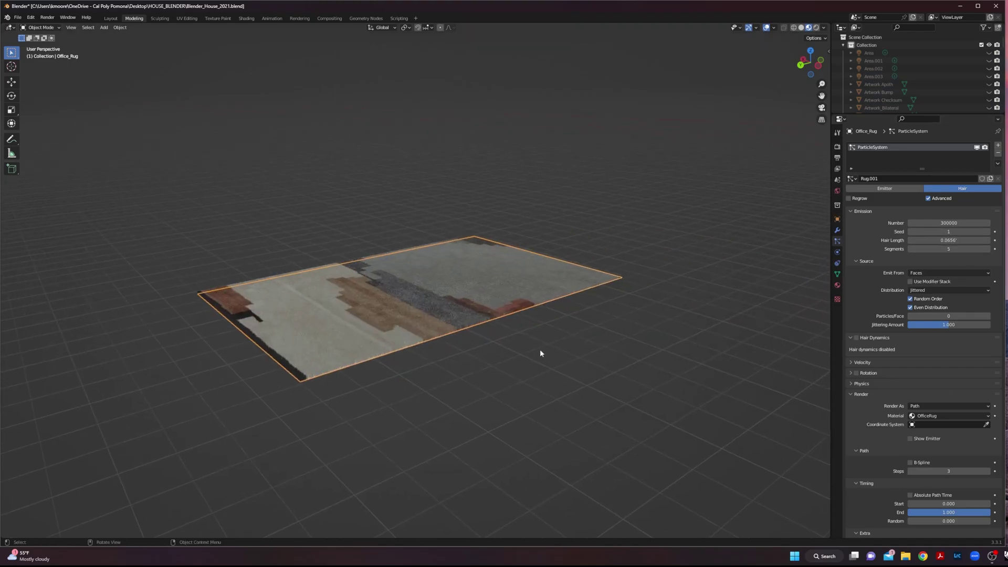
Set hair Segments to 30 while keeping Number at 300000.
scroll(345, 303, "up", 2)
scroll(345, 303, "up", 5)
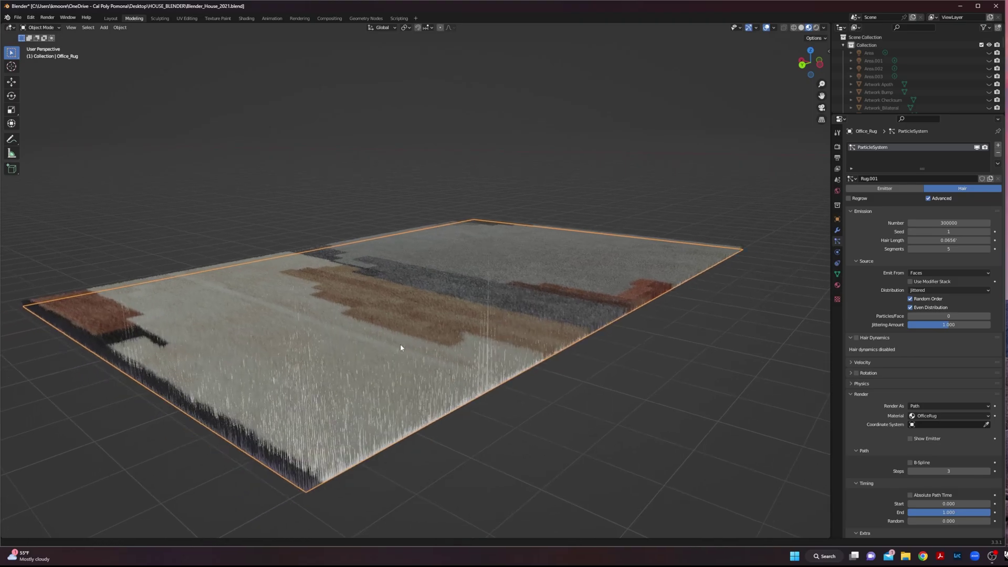
scroll(419, 366, "up", 1)
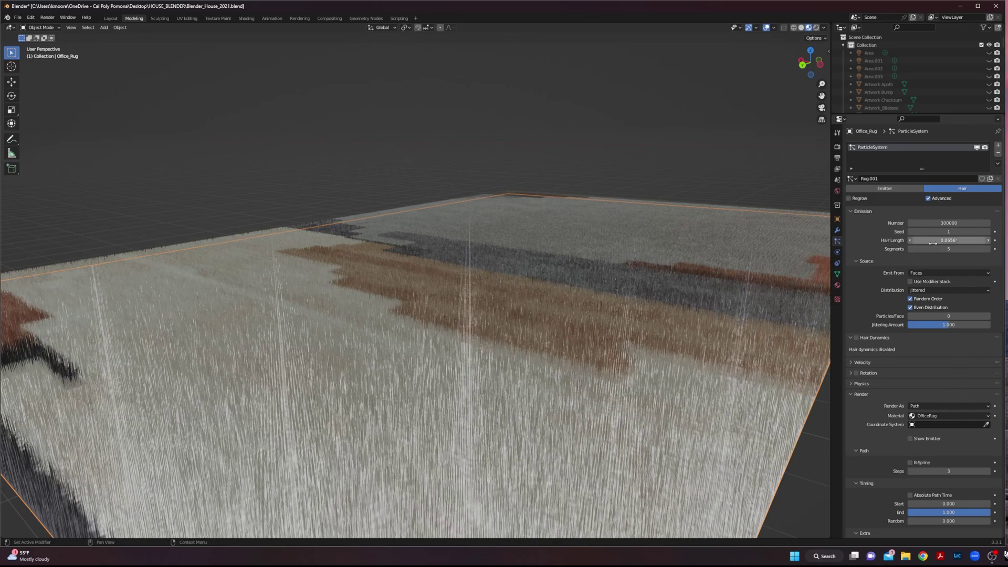
left_click(960, 247)
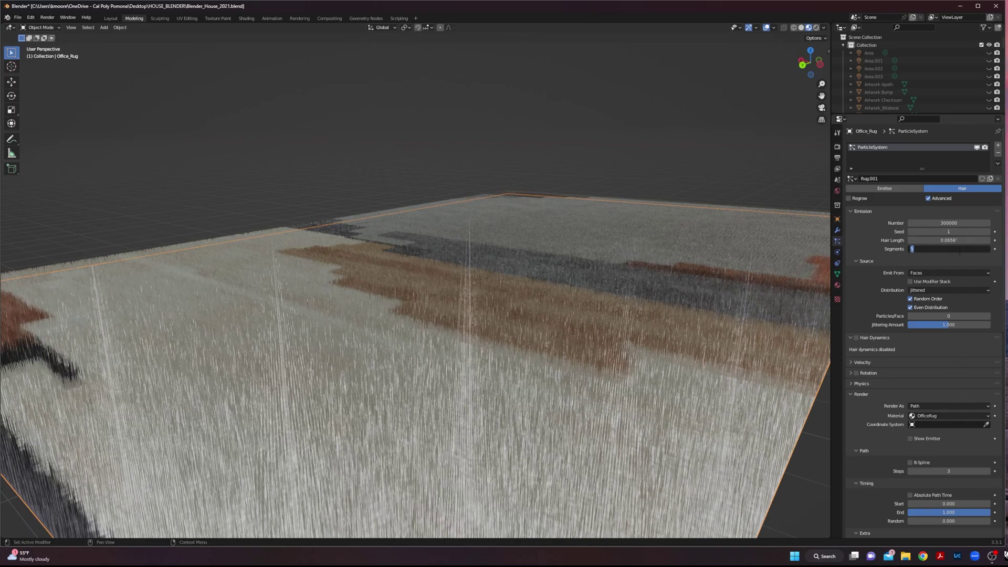
type("30")
left_click(940, 222)
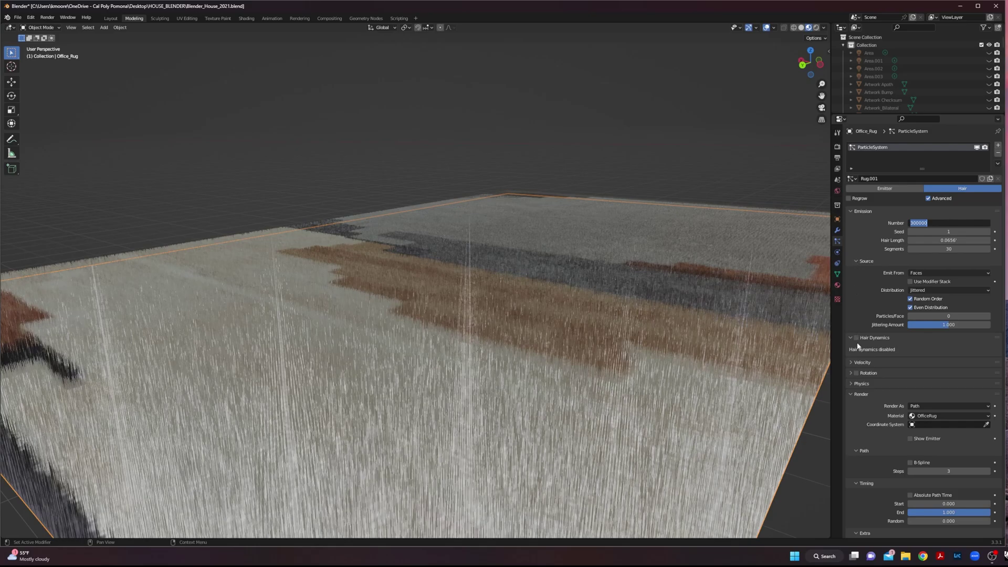
key("Return")
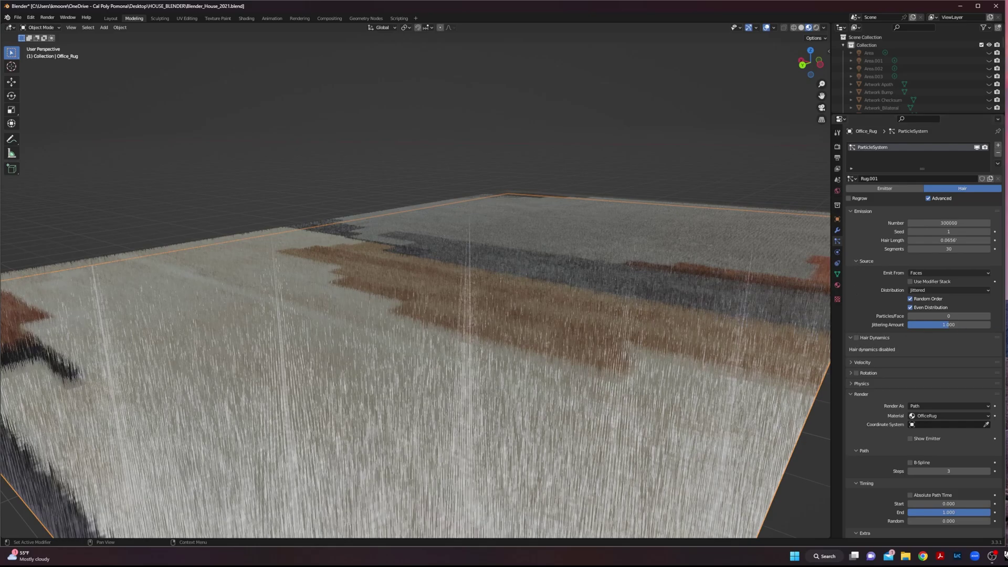
Give the hair a Normal velocity of .005 m/s, leaving Tangent at 0.
scroll(939, 350, "down", 1)
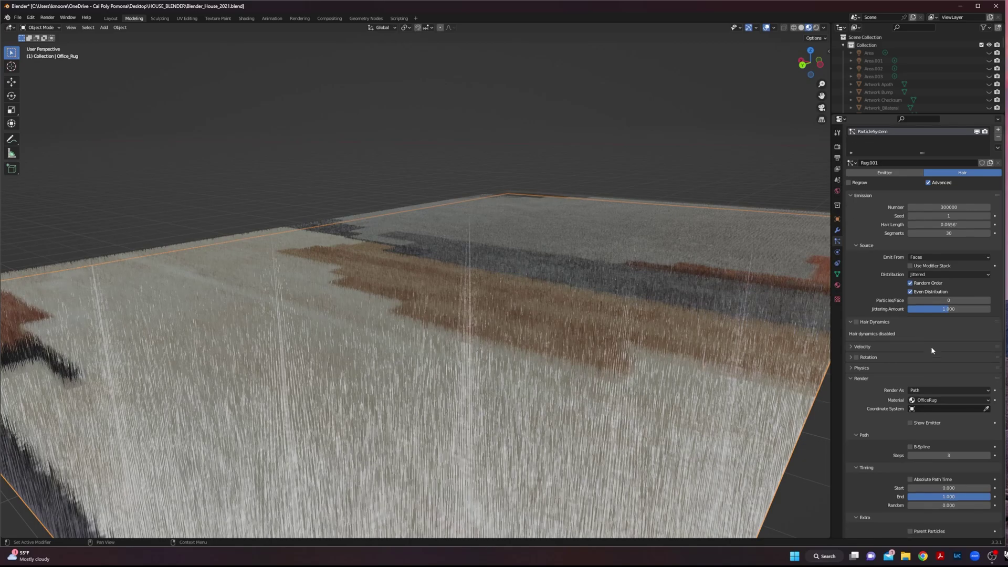
left_click(853, 347)
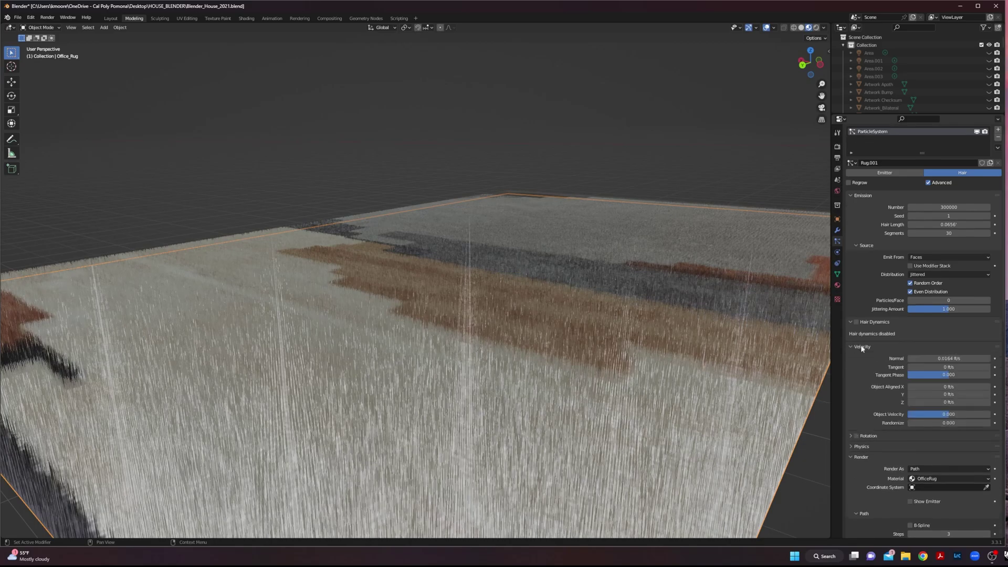
left_click(948, 359)
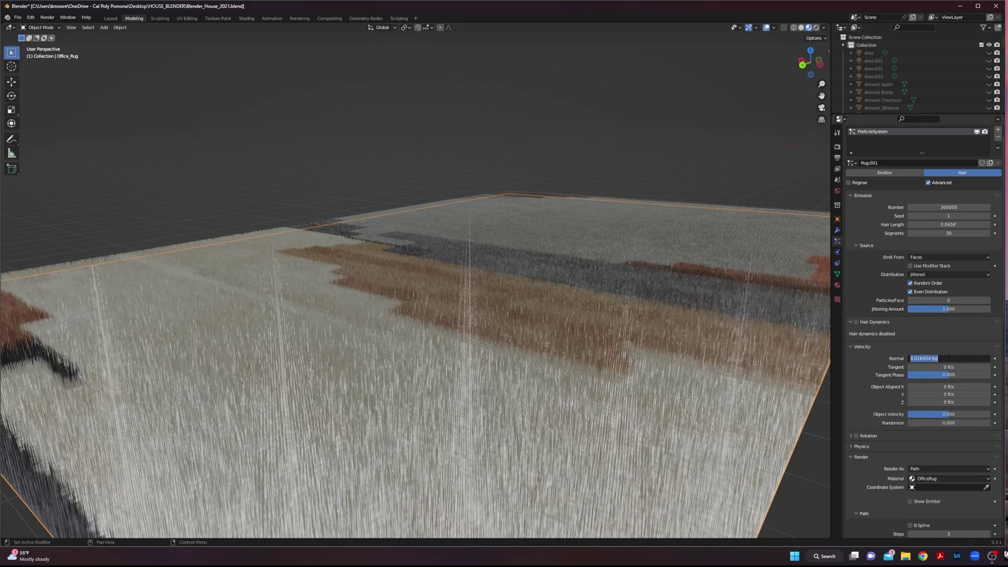
type(".005 m/s")
key("Tab")
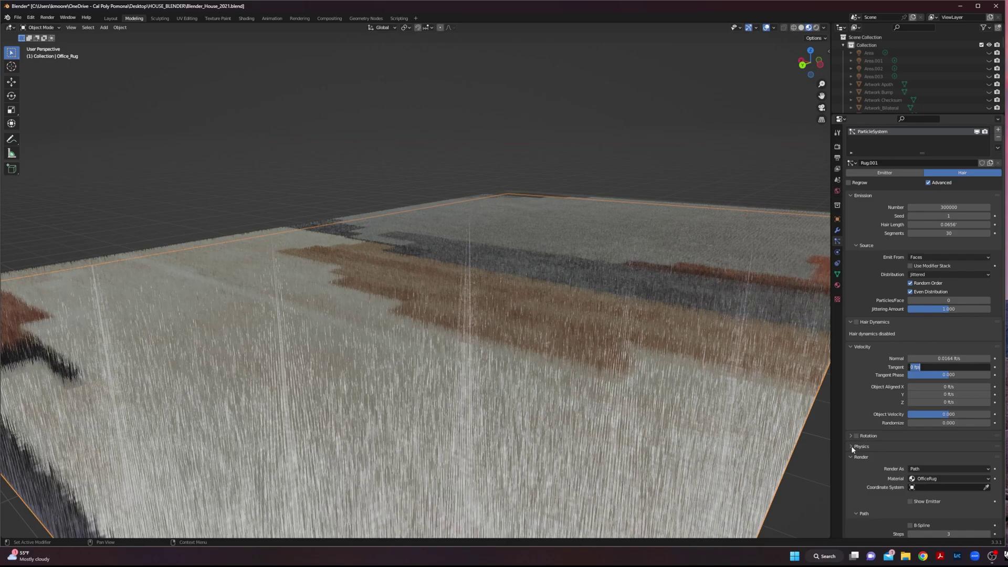
key("Return")
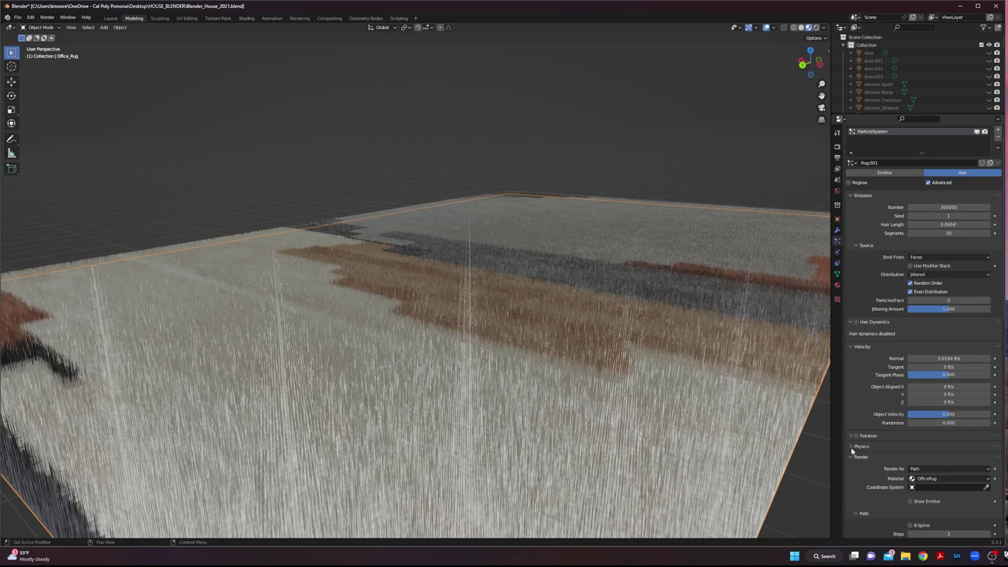
Set the hair particle Mass to 1 kg in the Physics panel.
left_click(852, 447)
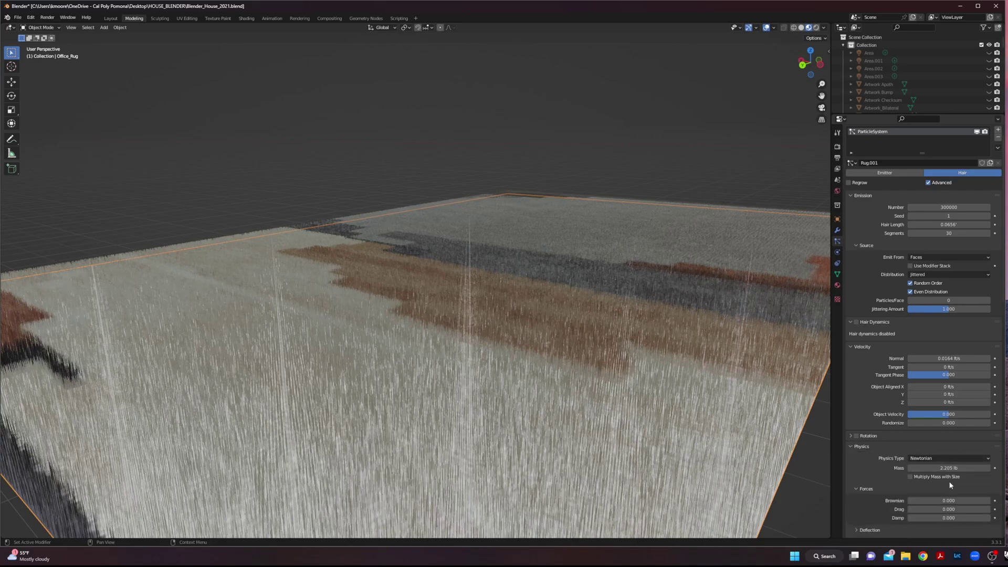
left_click(960, 468)
type("1 kg")
key("Return")
Set Damp force to .01 and Brownian force to .005.
scroll(918, 512, "down", 2)
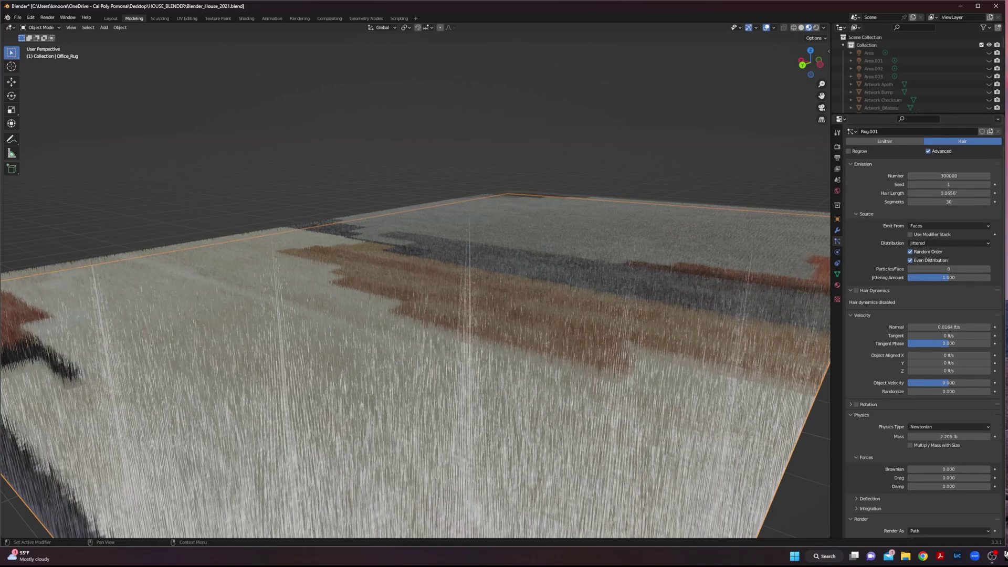
left_click(944, 486)
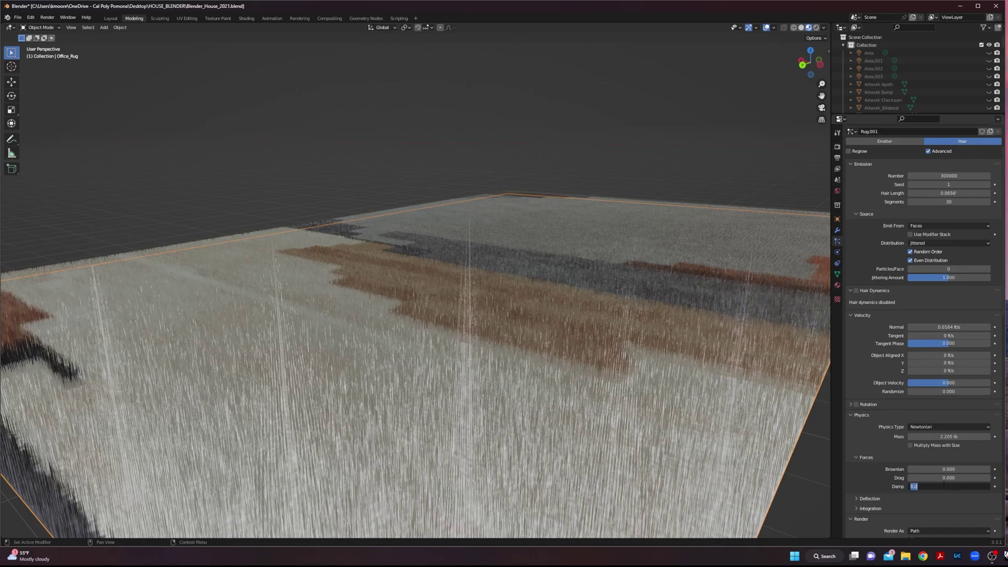
type(".01")
left_click(949, 469)
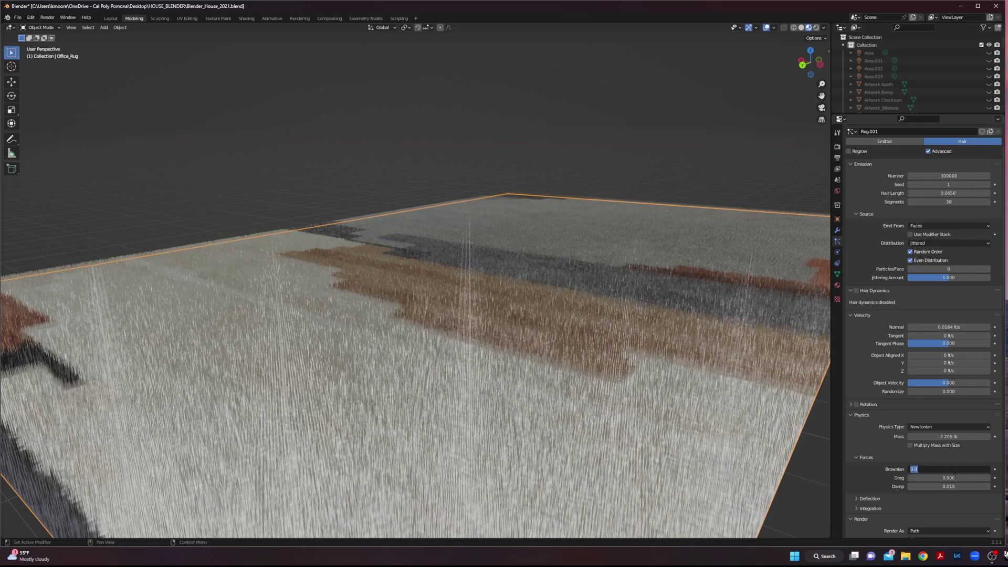
type(".005")
key("Tab")
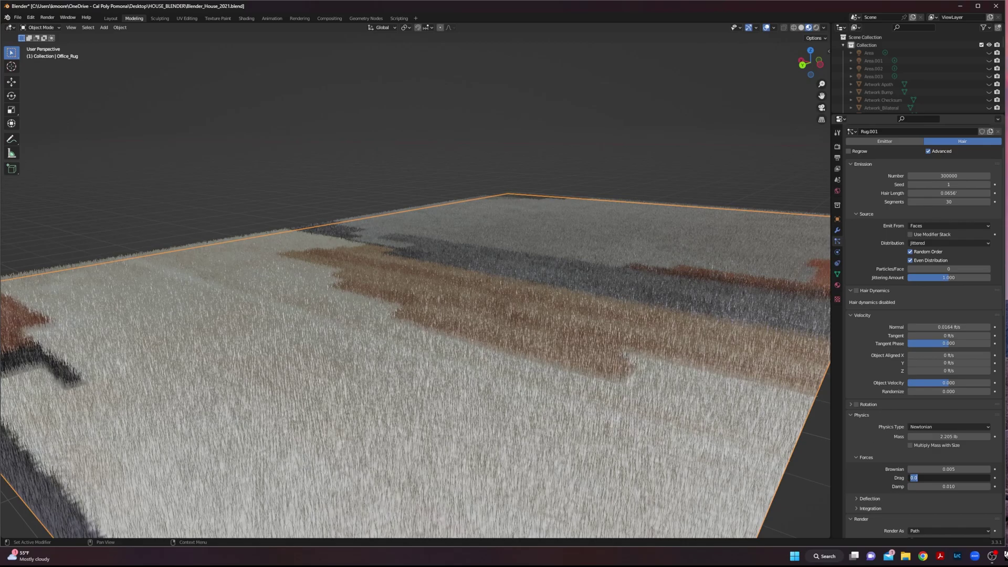
Keep drag at 0 and collapse the Render, Viewport Display and Children panels.
key("Return")
scroll(923, 458, "down", 6)
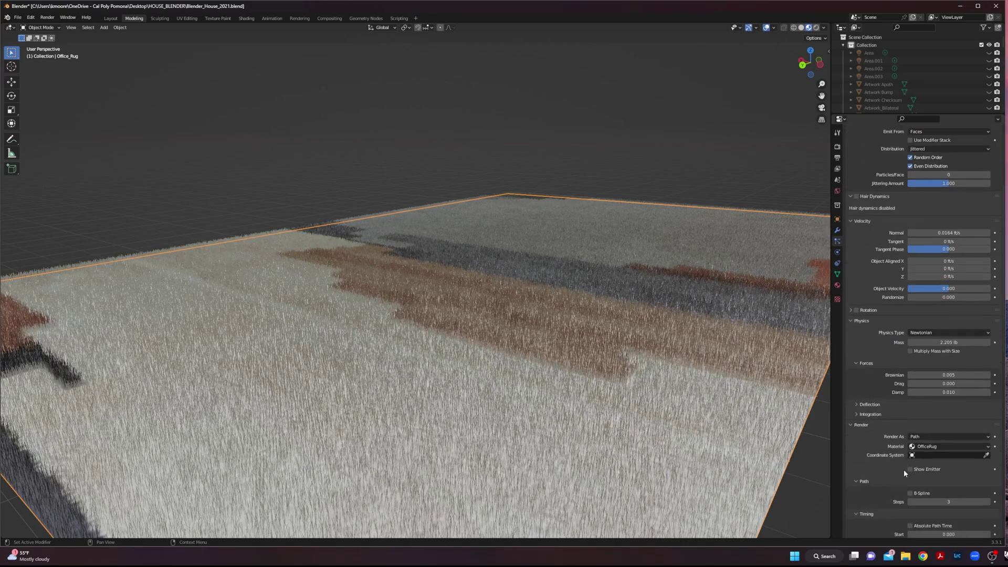
scroll(875, 461, "down", 2)
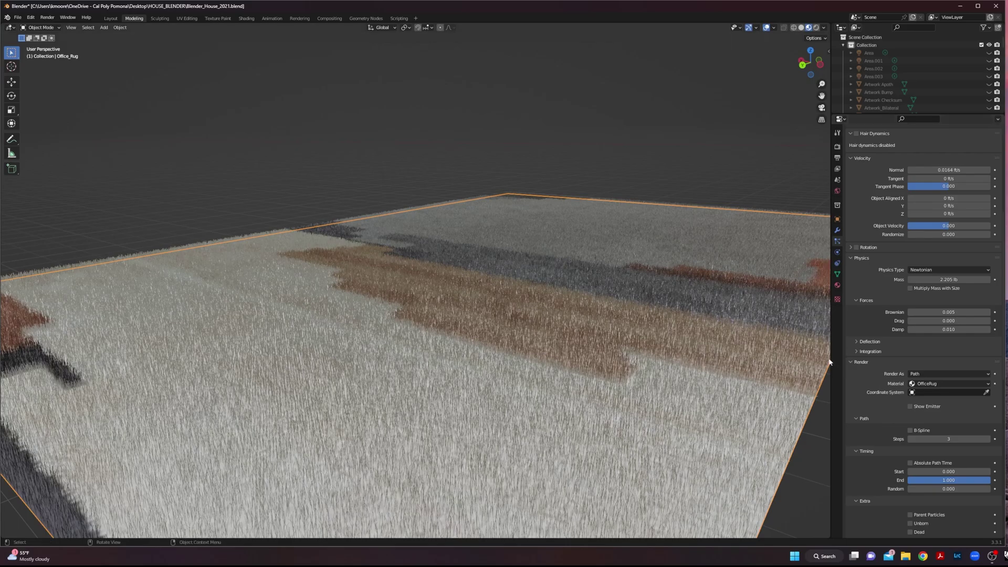
left_click(851, 361)
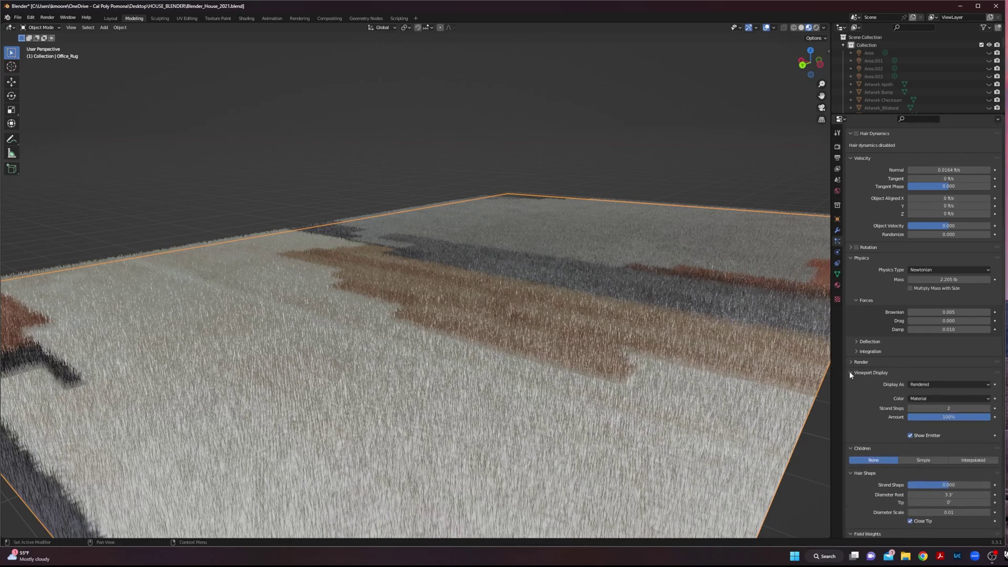
left_click(850, 373)
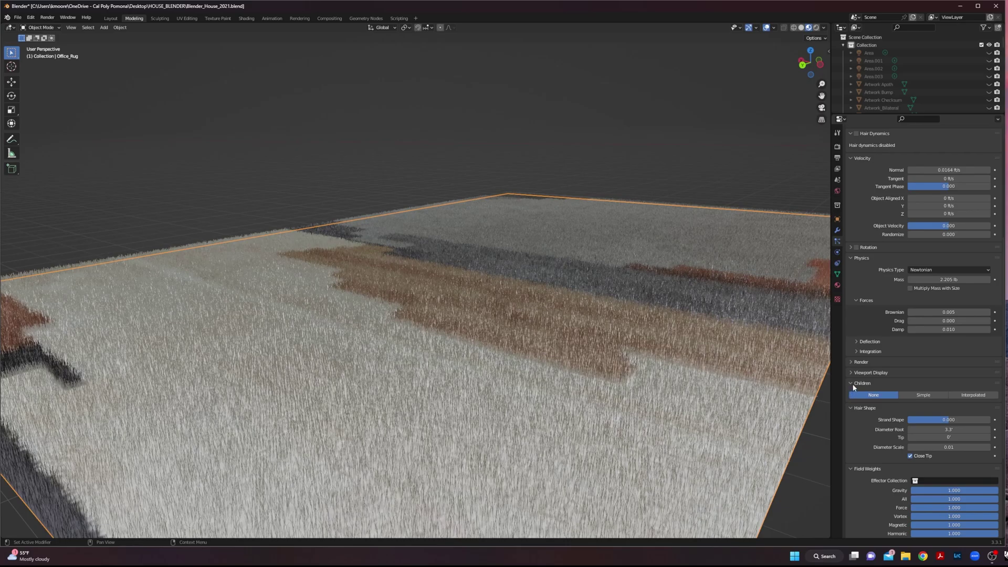
left_click(851, 383)
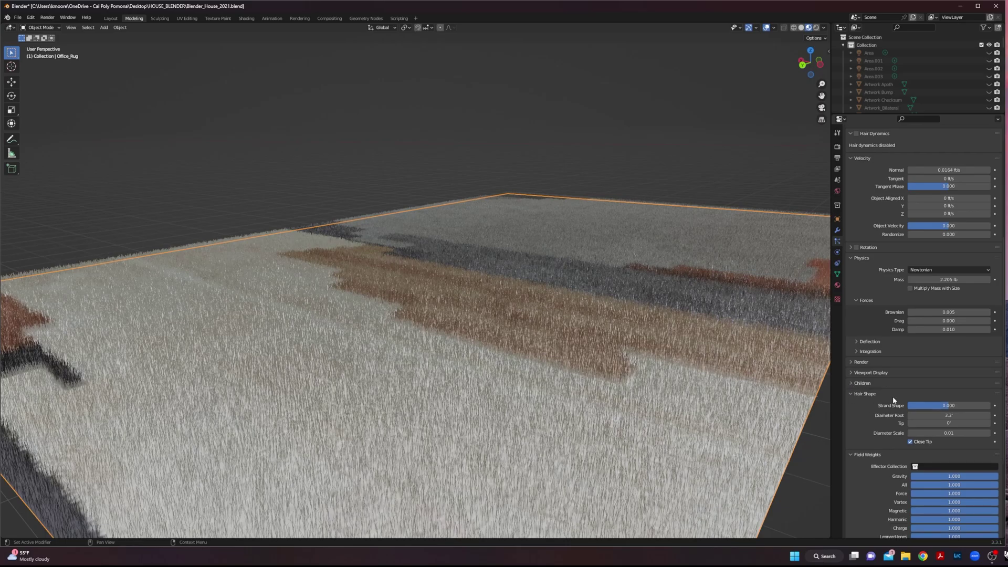
Set Hair Shape Diameter Root to .05 m, Tip to .03 and Diameter Scale to .07.
left_click_drag(946, 405, 946, 405)
left_click(946, 405)
left_click(932, 423)
left_click(946, 415)
key("BackSpace")
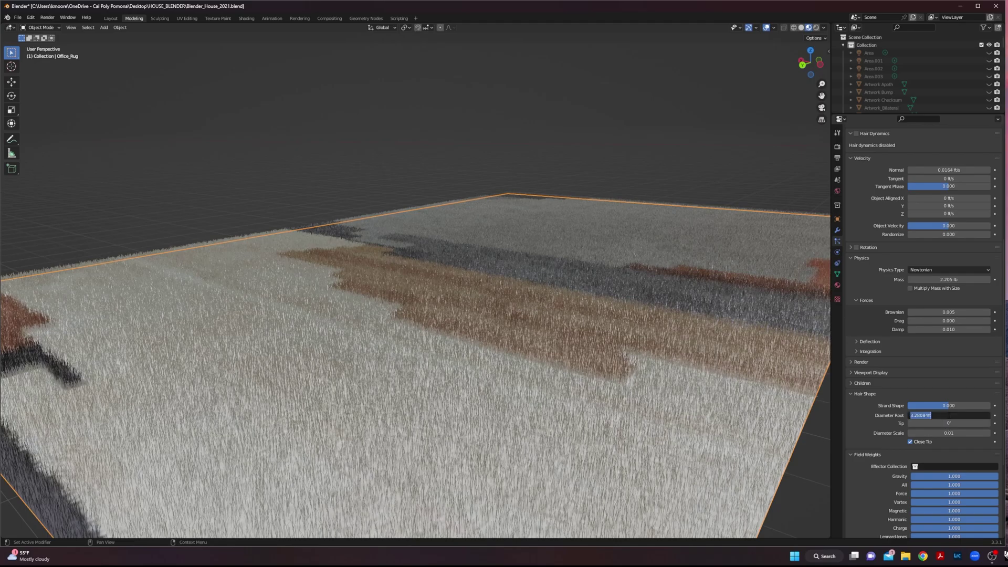
type(".05m")
key("Tab")
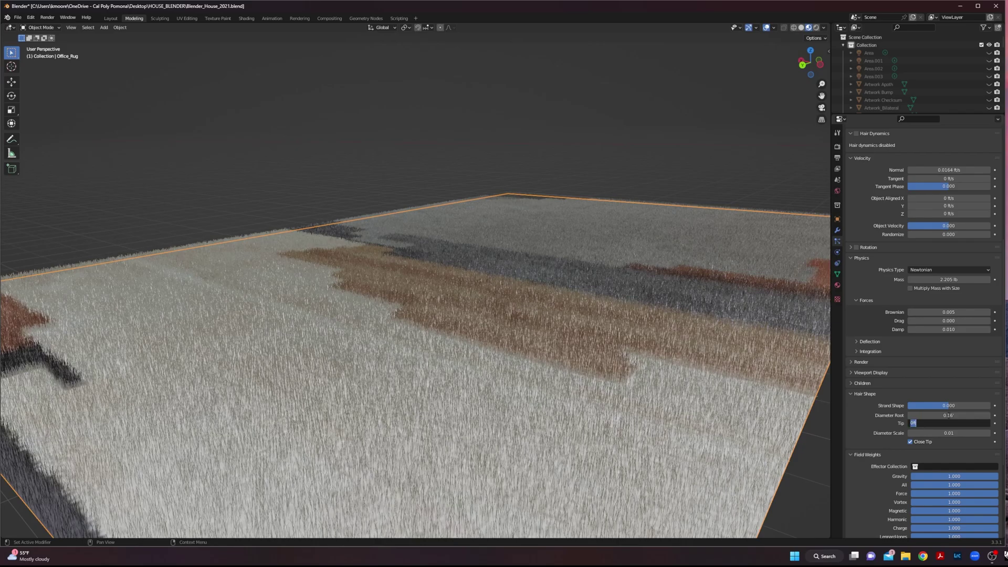
type(".03m")
key("Tab")
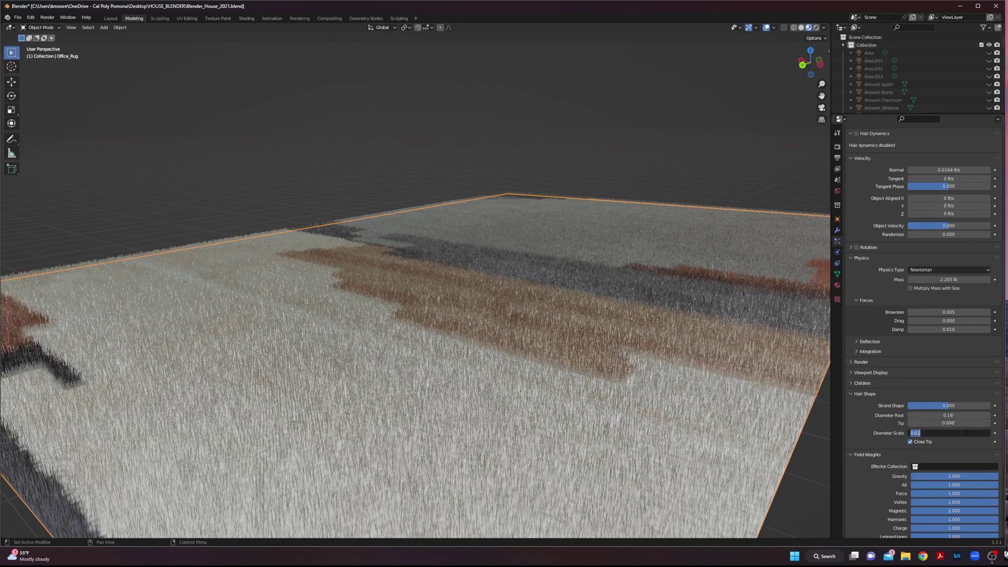
type(".07")
key("Tab")
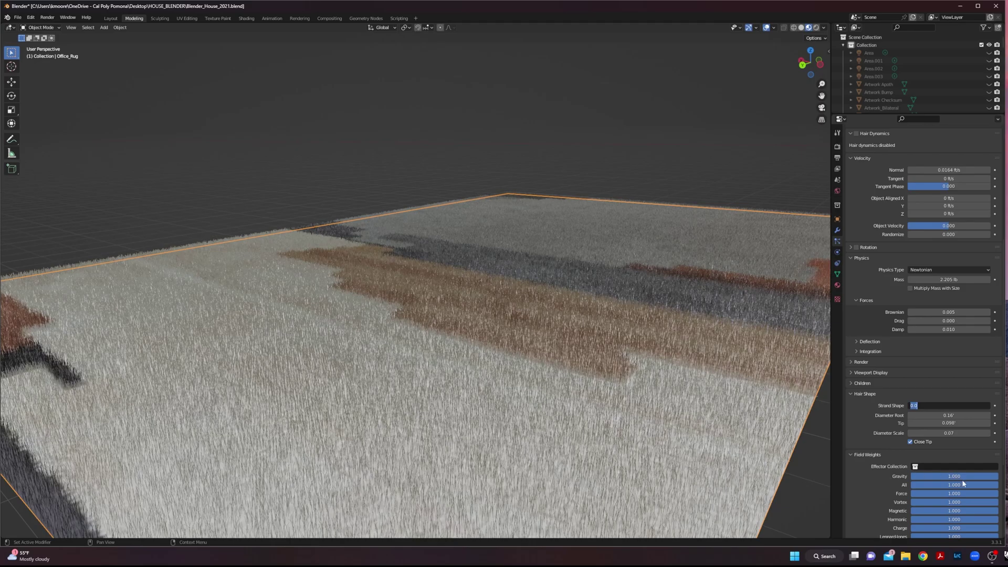
Set the Gravity and All field weights to .7.
double_click(963, 477)
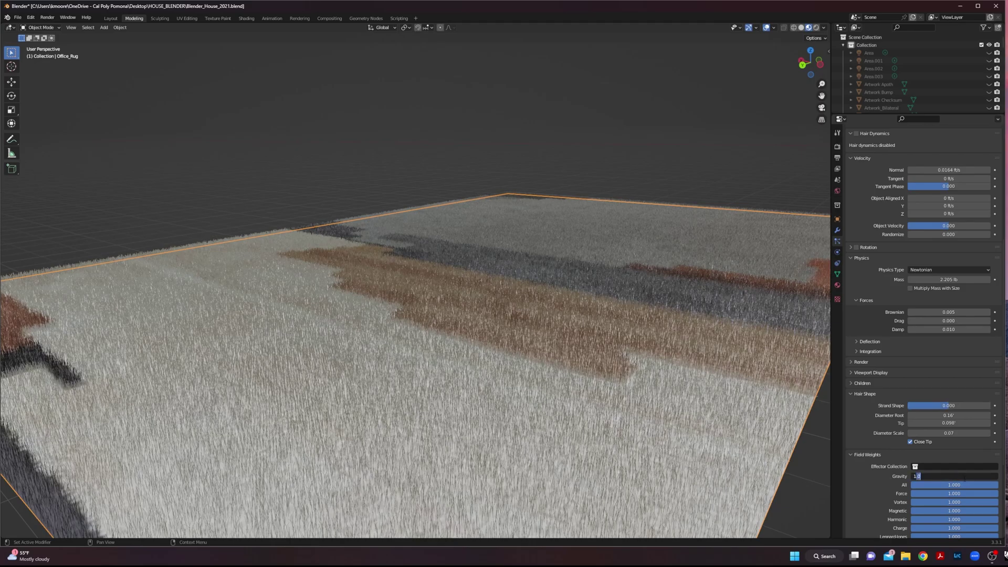
left_click_drag(964, 477, 894, 483)
type(".7")
key("Tab")
key("BackSpace")
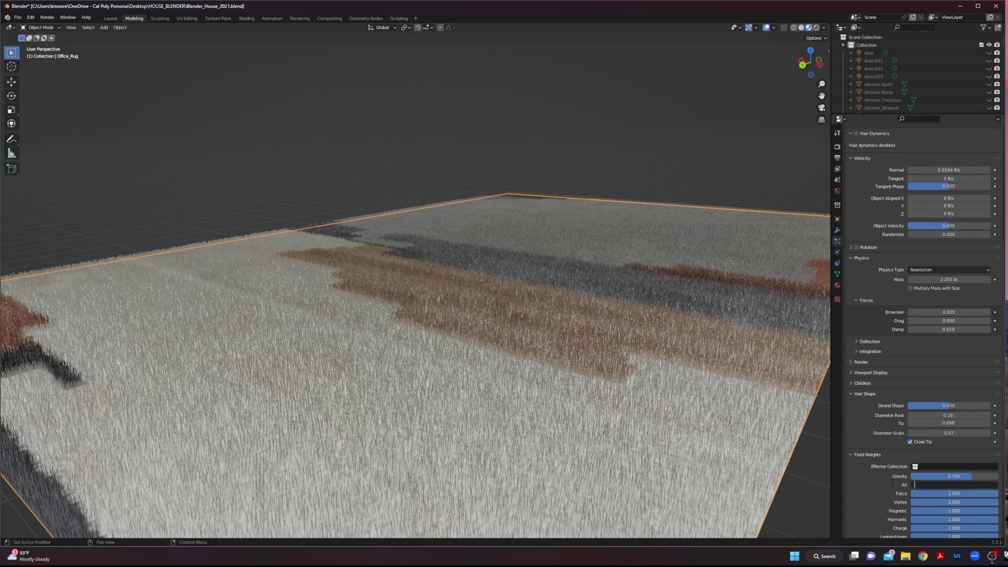
type(".7")
key("Tab")
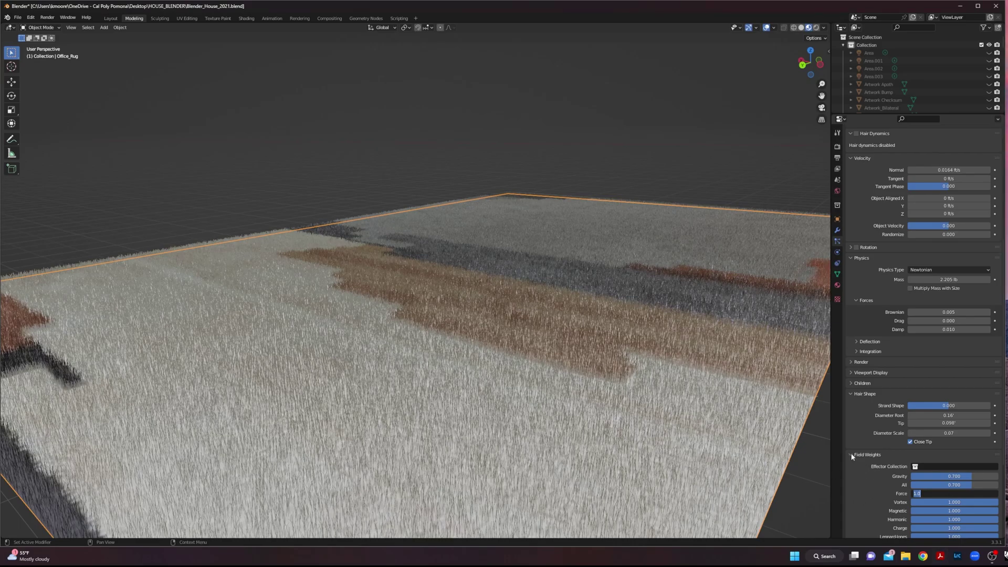
Keep the Force weight at 1.000 and switch the viewport to Rendered shading.
key("Return")
scroll(476, 310, "down", 5)
mouse_move(476, 310)
middle_mouse_down()
mouse_move(421, 293)
mouse_move(400, 316)
middle_mouse_up()
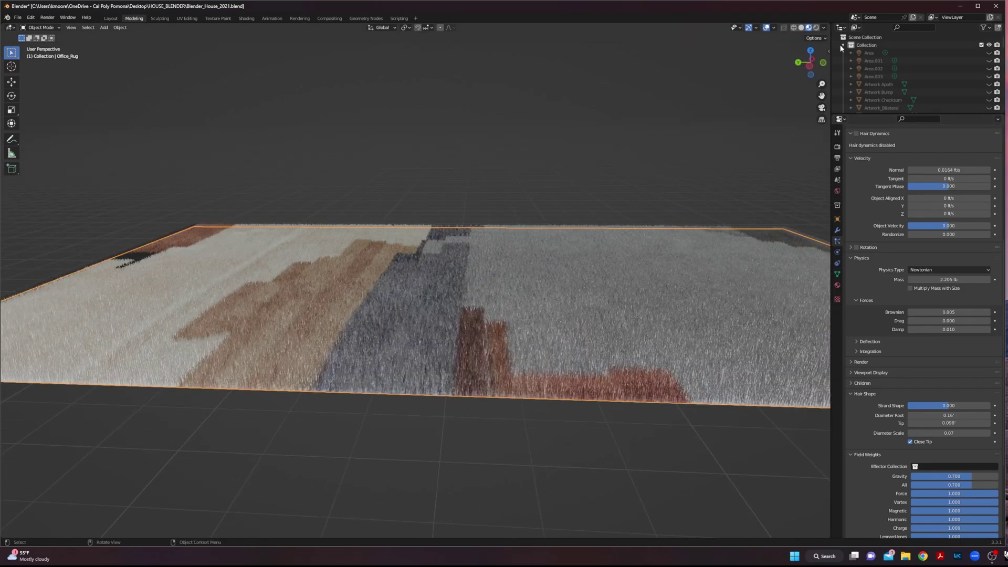
left_click(816, 28)
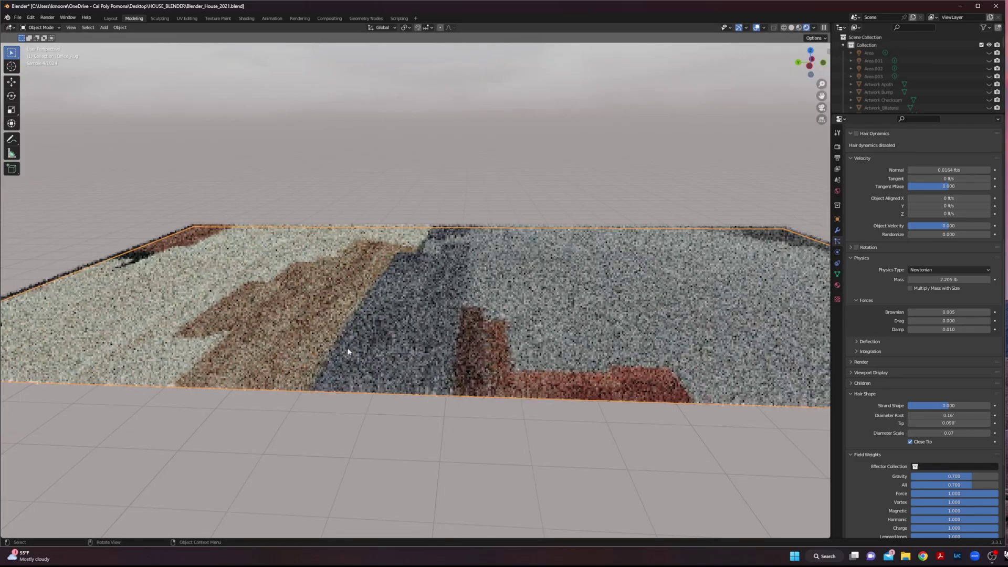
Orbit and zoom around the rendered rug pile, then select all objects.
middle_click_drag(317, 392, 374, 398)
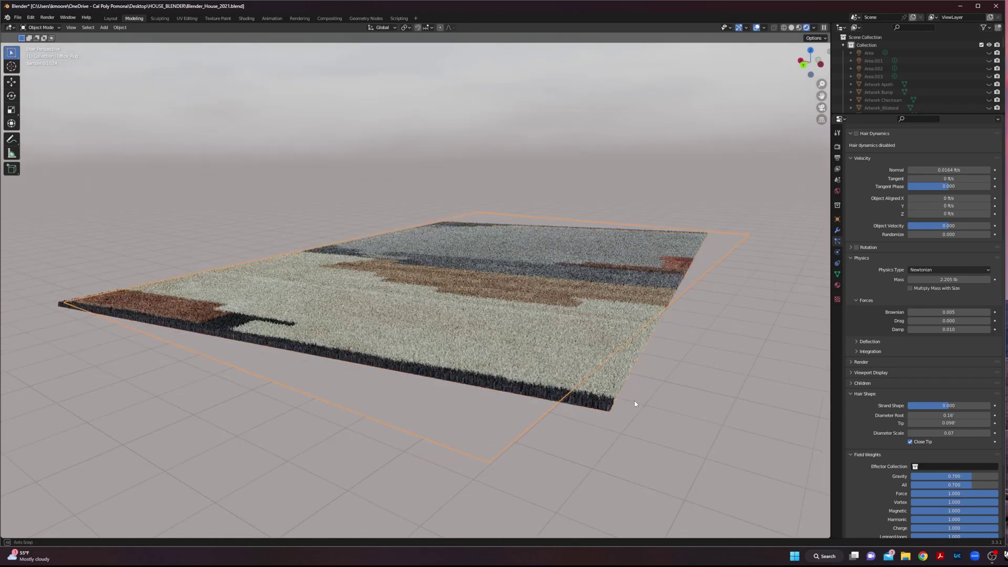
scroll(637, 402, "up", 5)
middle_click_drag(636, 403, 450, 409)
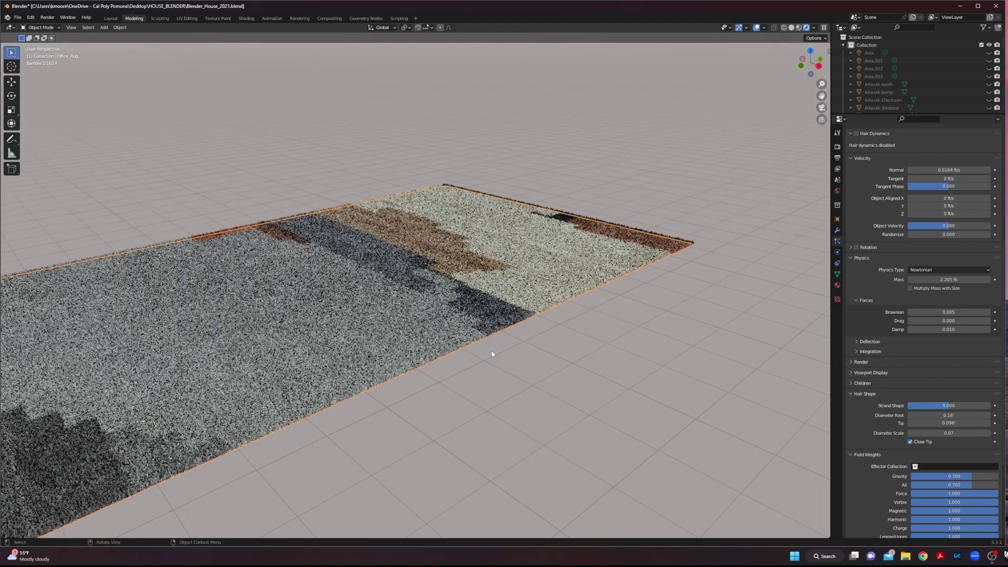
scroll(502, 264, "down", 4)
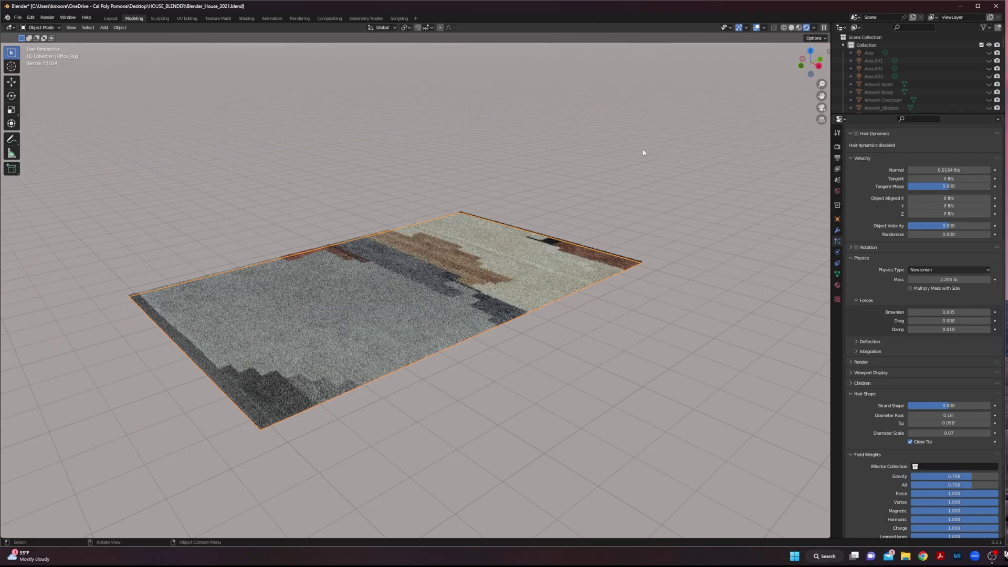
key("alt")
key("a")
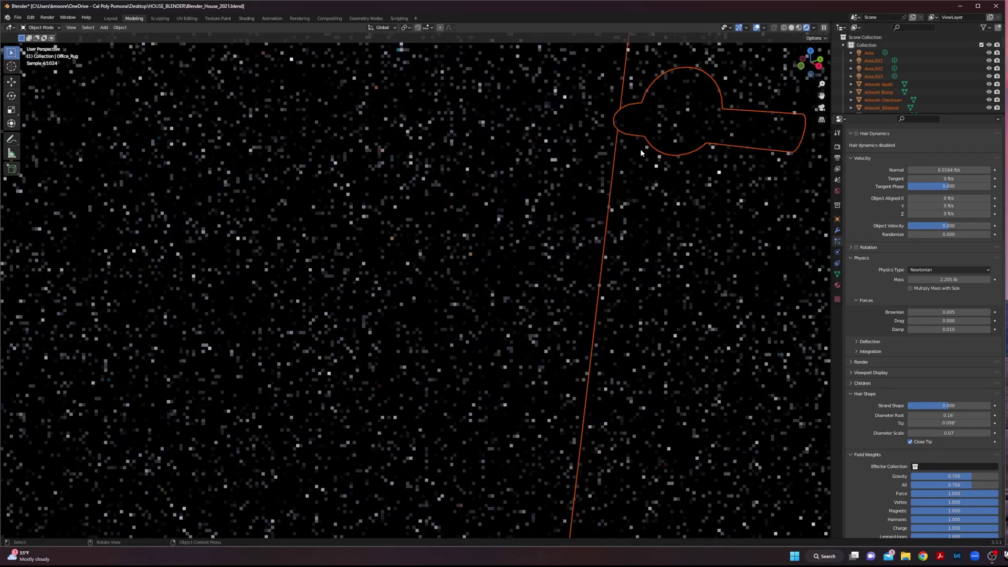
Frame the whole scene, then orbit and zoom toward the desk area around the rug.
key("KP_Decimal")
middle_click_drag(543, 204, 626, 201)
scroll(626, 201, "down", 5)
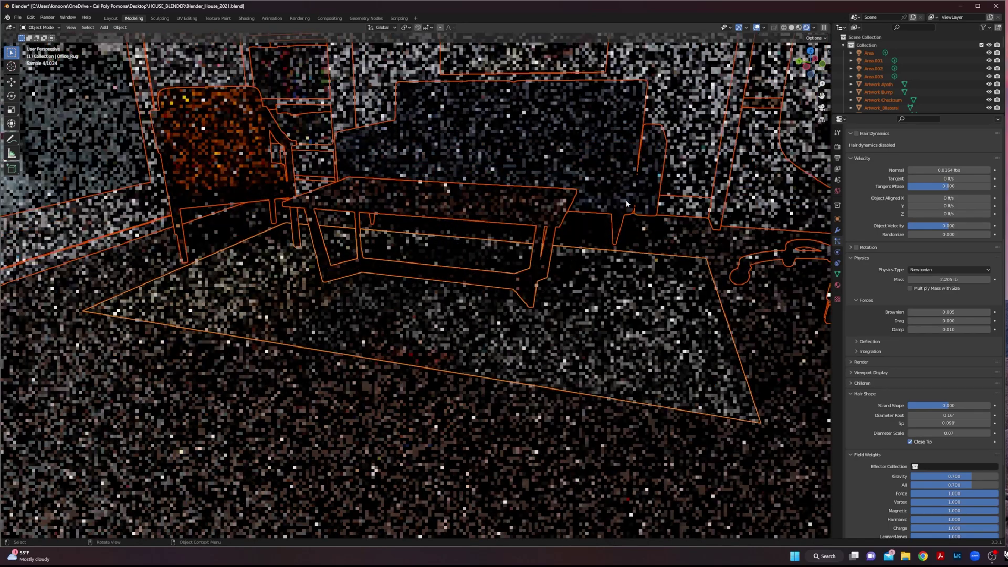